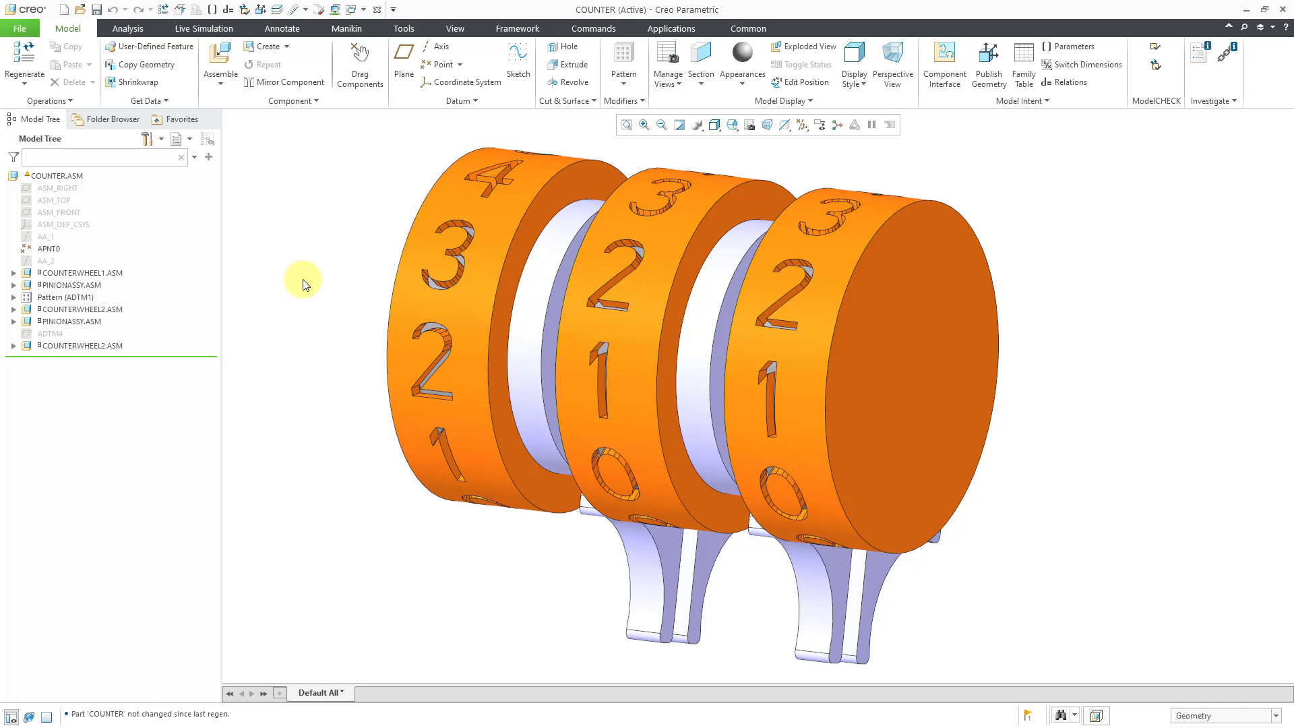
Enter Mechanism mode and turn off cam display in the Mechanism Display settings
{"action": "left_click", "coordinate": [685, 28]}
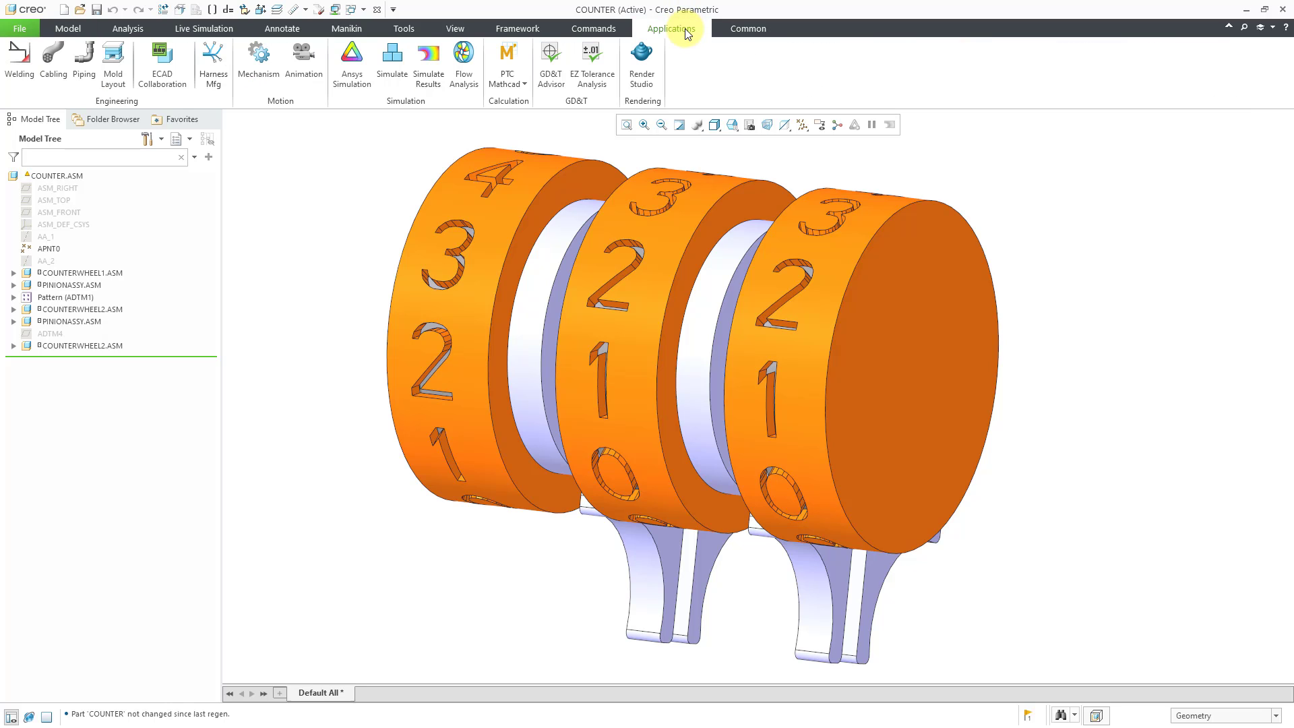
{"action": "left_click", "coordinate": [263, 68]}
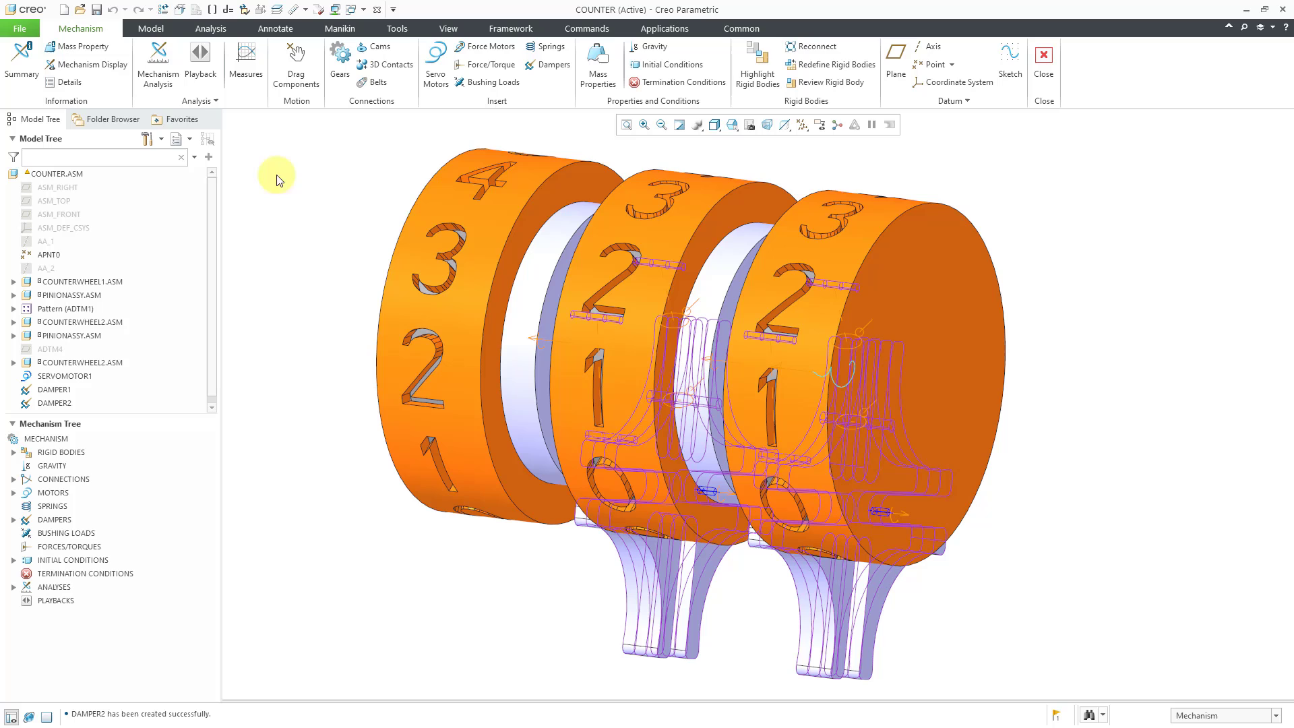
{"action": "left_click", "coordinate": [102, 67]}
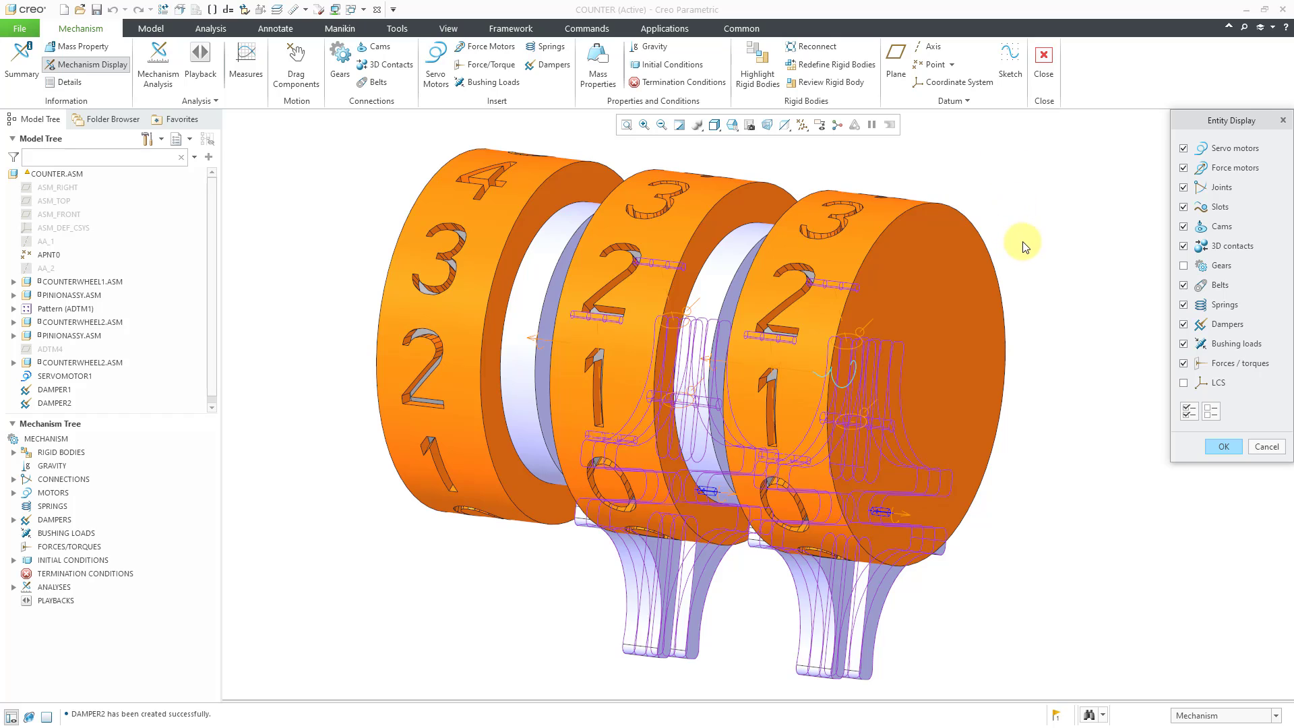
{"action": "left_click", "coordinate": [1222, 228]}
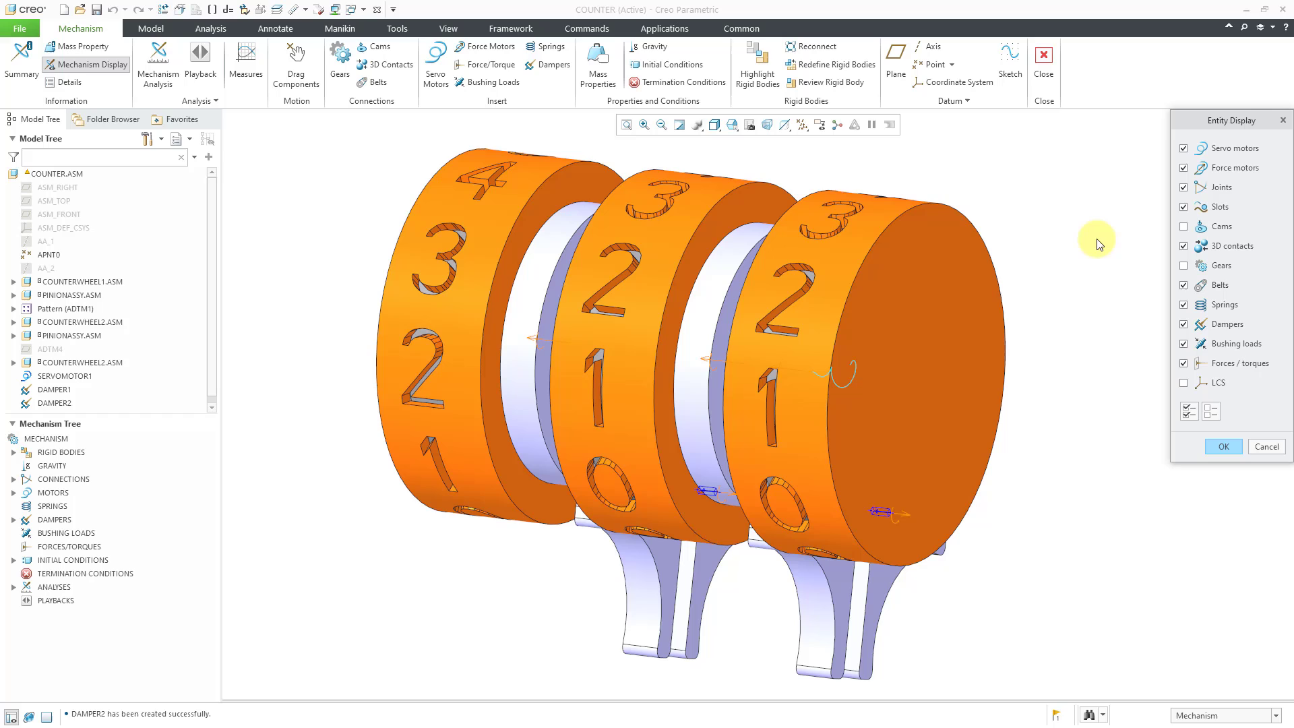
{"action": "left_click", "coordinate": [1226, 448]}
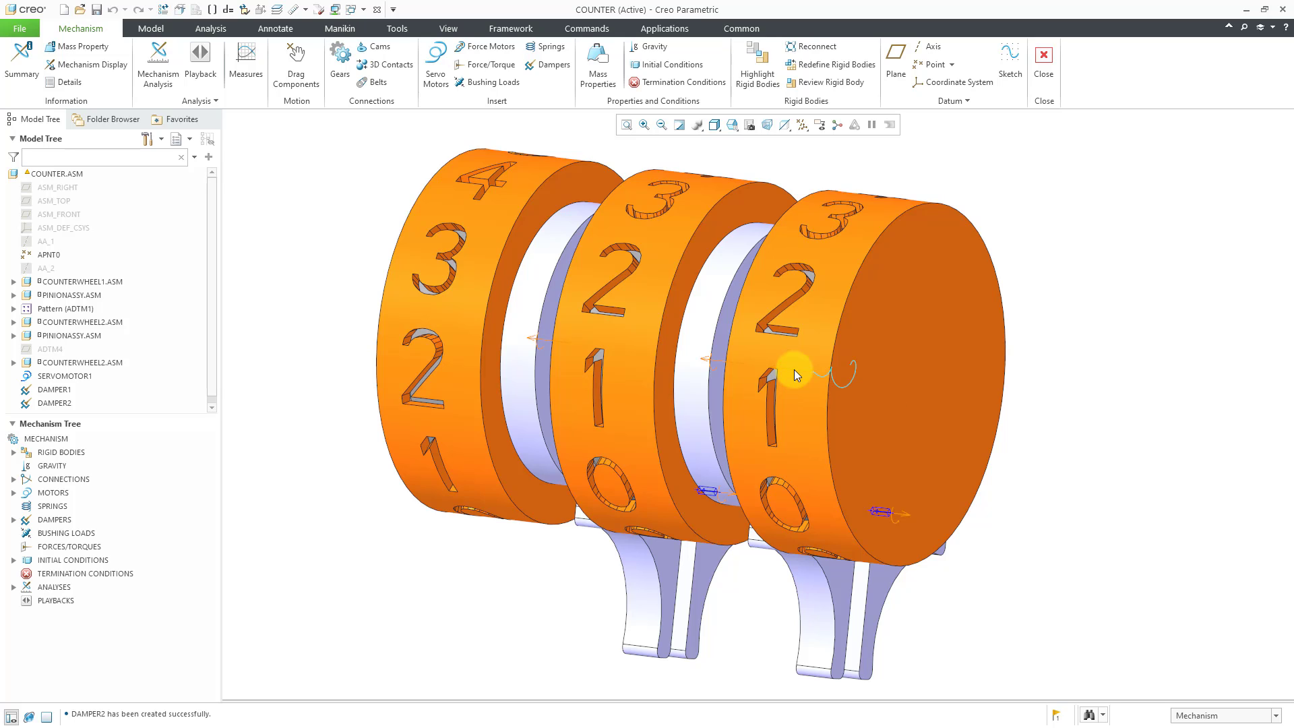
Create a servo motor on the right wheel's joint, driving Connection_1.first_rot_axis
{"action": "right_click", "coordinate": [1033, 232]}
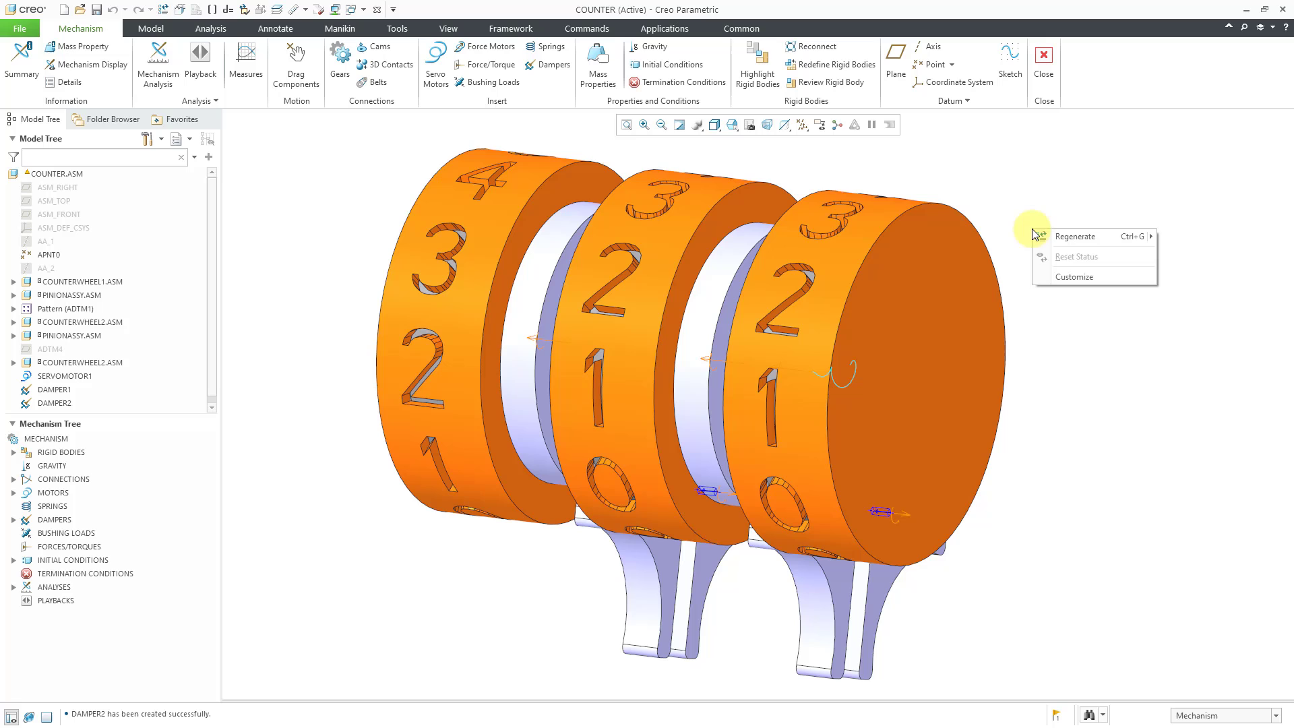
{"action": "left_click", "coordinate": [1156, 426]}
{"action": "left_click", "coordinate": [787, 370]}
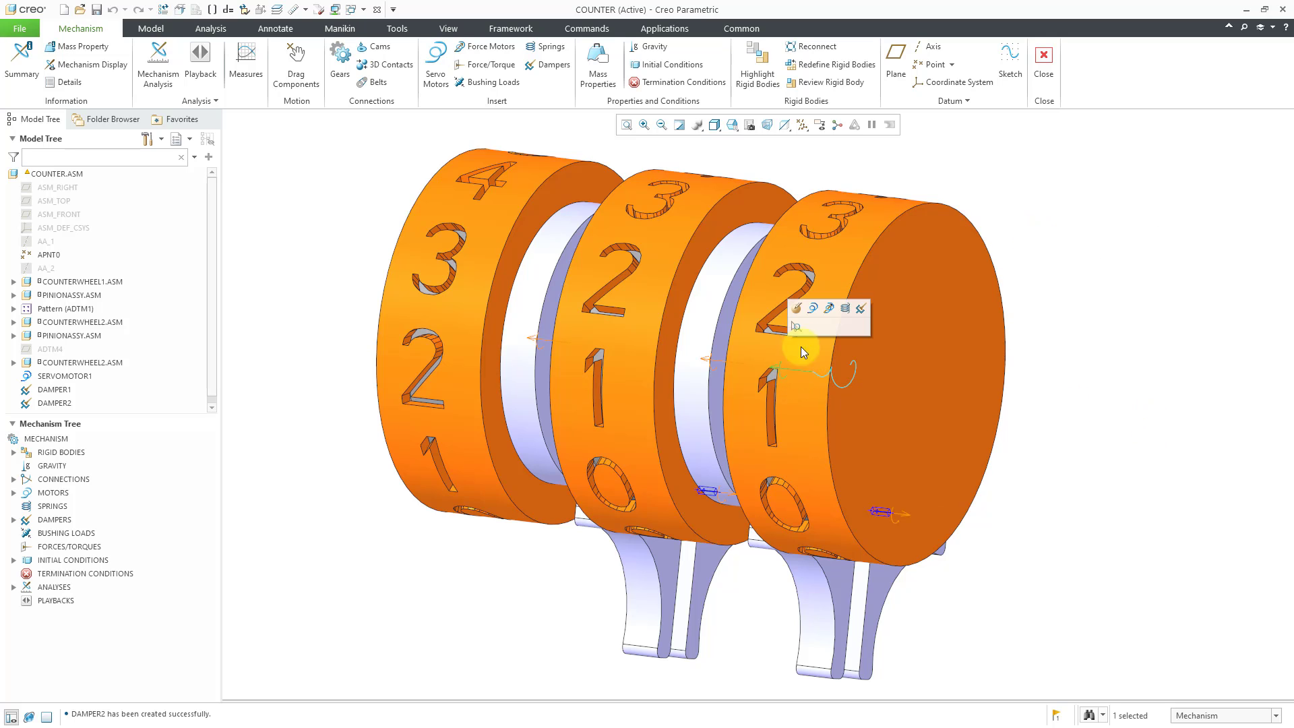
{"action": "left_click", "coordinate": [813, 310]}
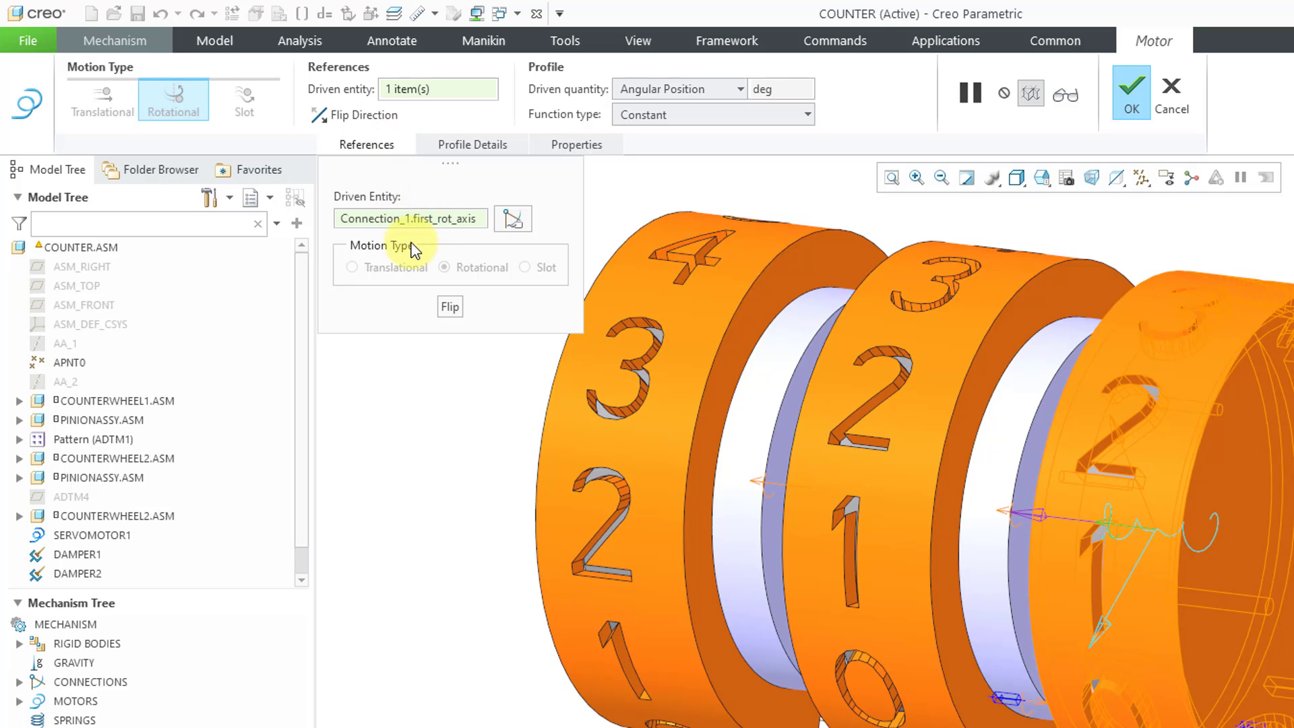
In Profile Details, set the driven quantity to Angular Acceleration in deg/sec²
{"action": "left_click", "coordinate": [462, 150]}
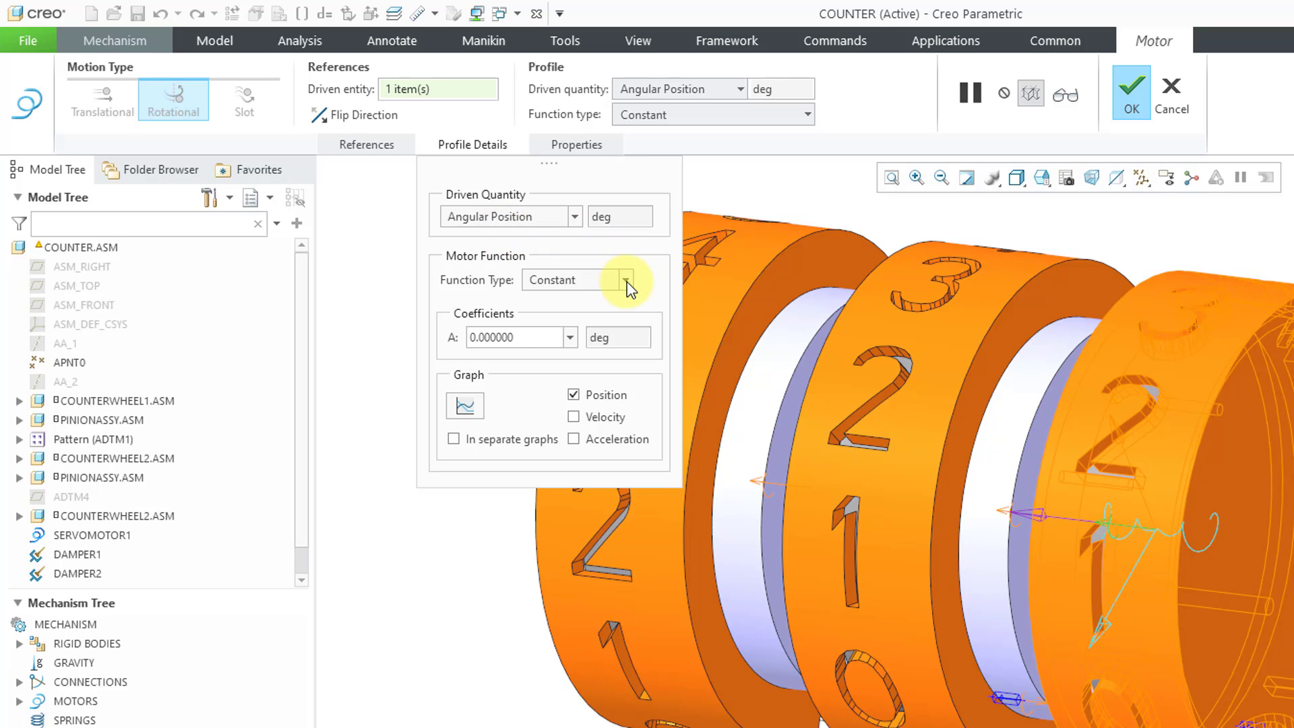
{"action": "left_click", "coordinate": [627, 282]}
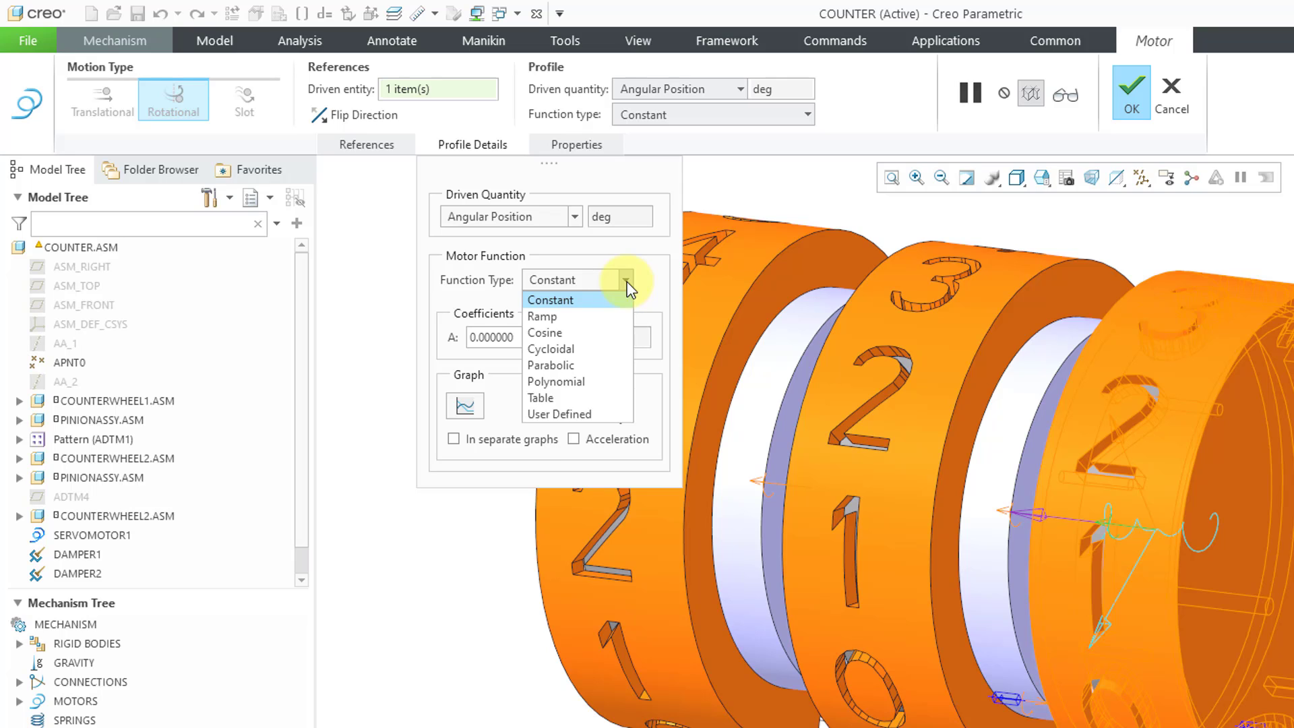
{"action": "left_click", "coordinate": [573, 217]}
{"action": "left_click", "coordinate": [573, 217]}
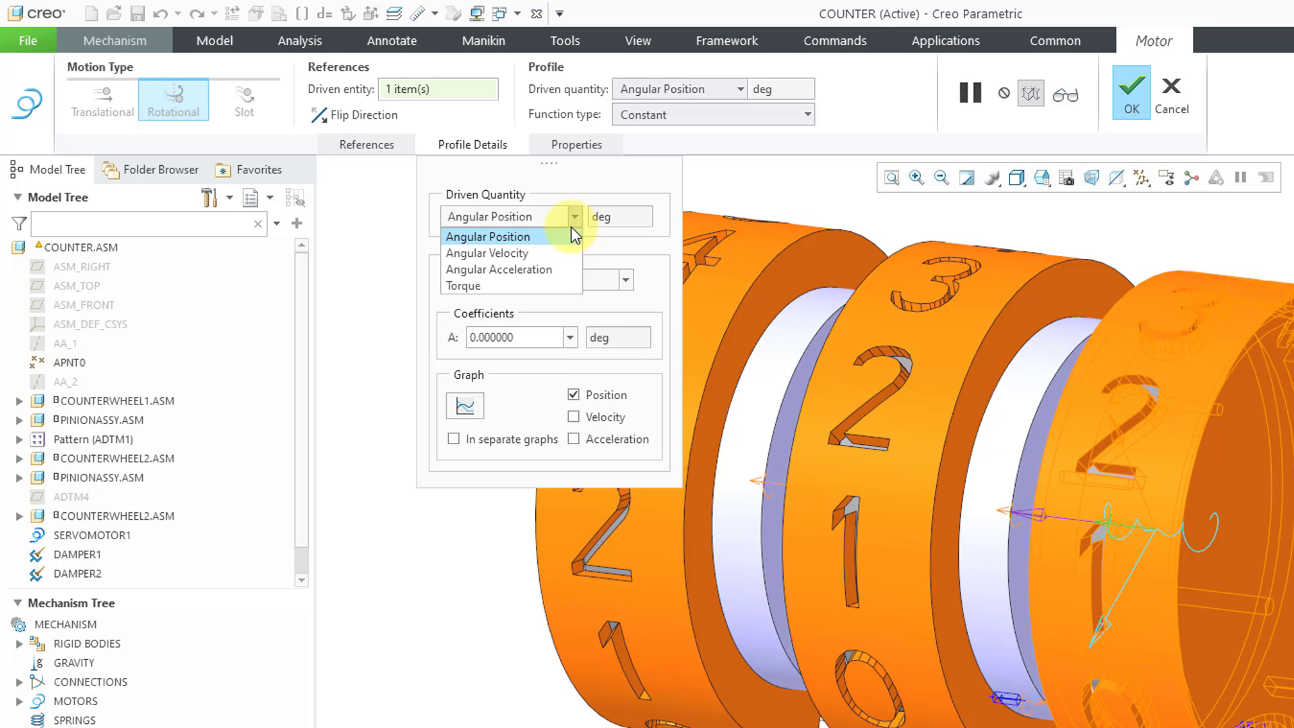
{"action": "left_click", "coordinate": [566, 251]}
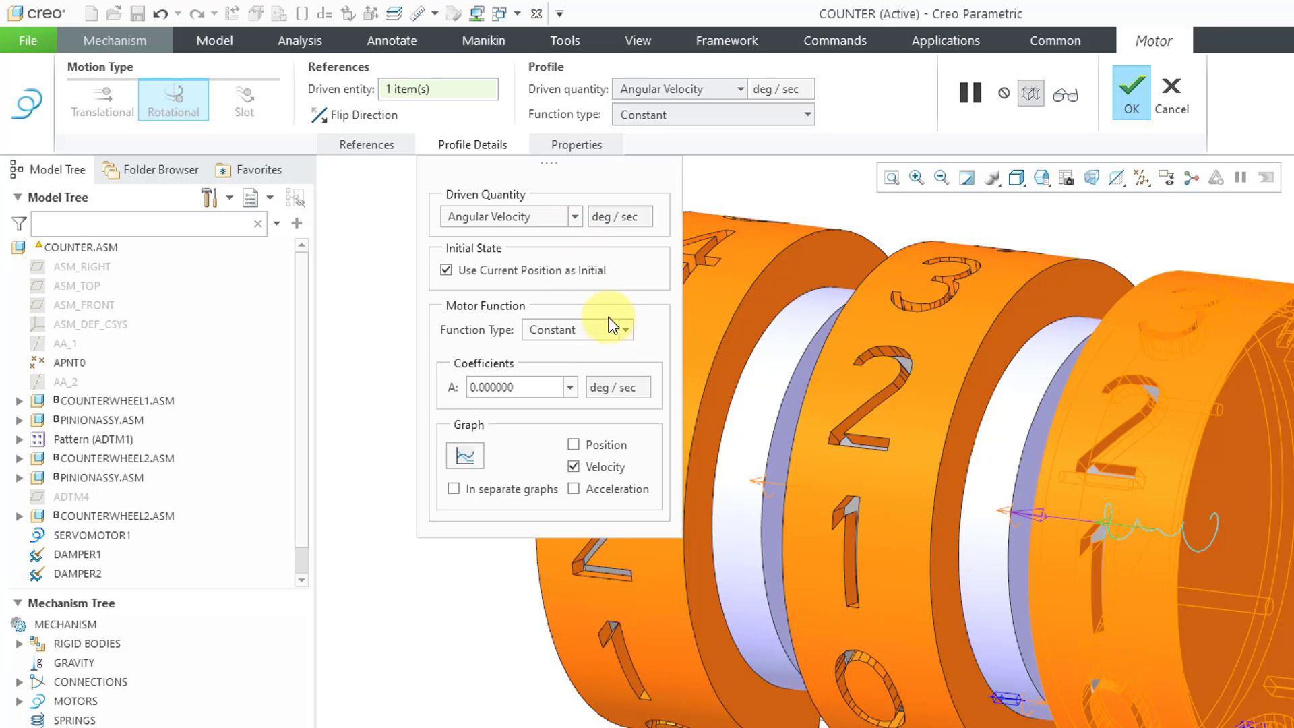
{"action": "left_click", "coordinate": [624, 331]}
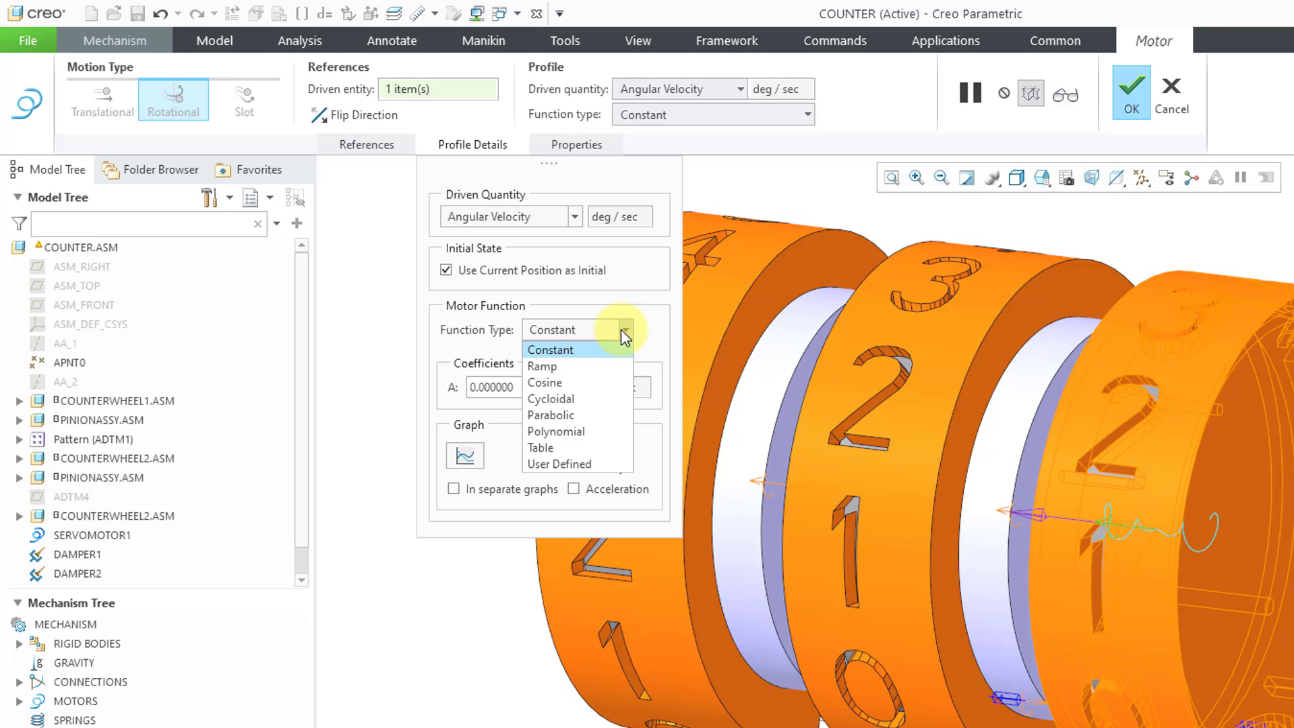
{"action": "left_click", "coordinate": [577, 217]}
{"action": "left_click", "coordinate": [577, 217]}
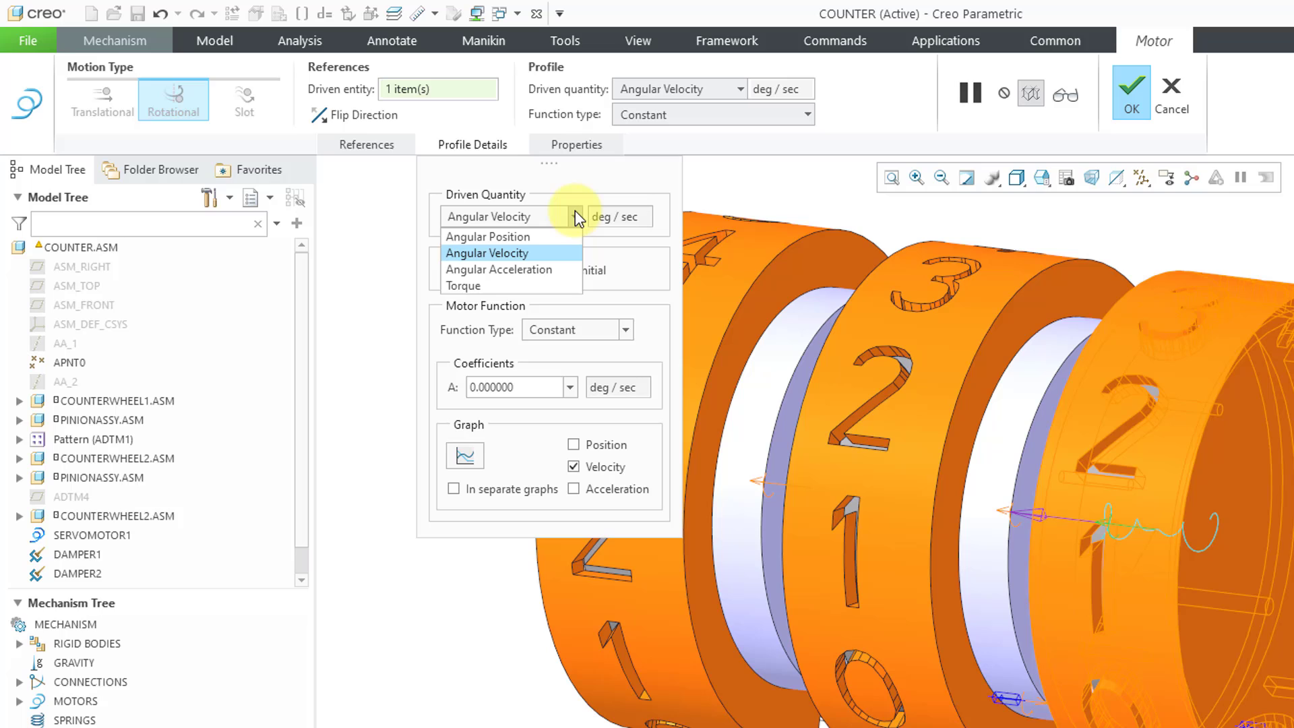
{"action": "left_click", "coordinate": [536, 292]}
{"action": "left_click", "coordinate": [626, 280]}
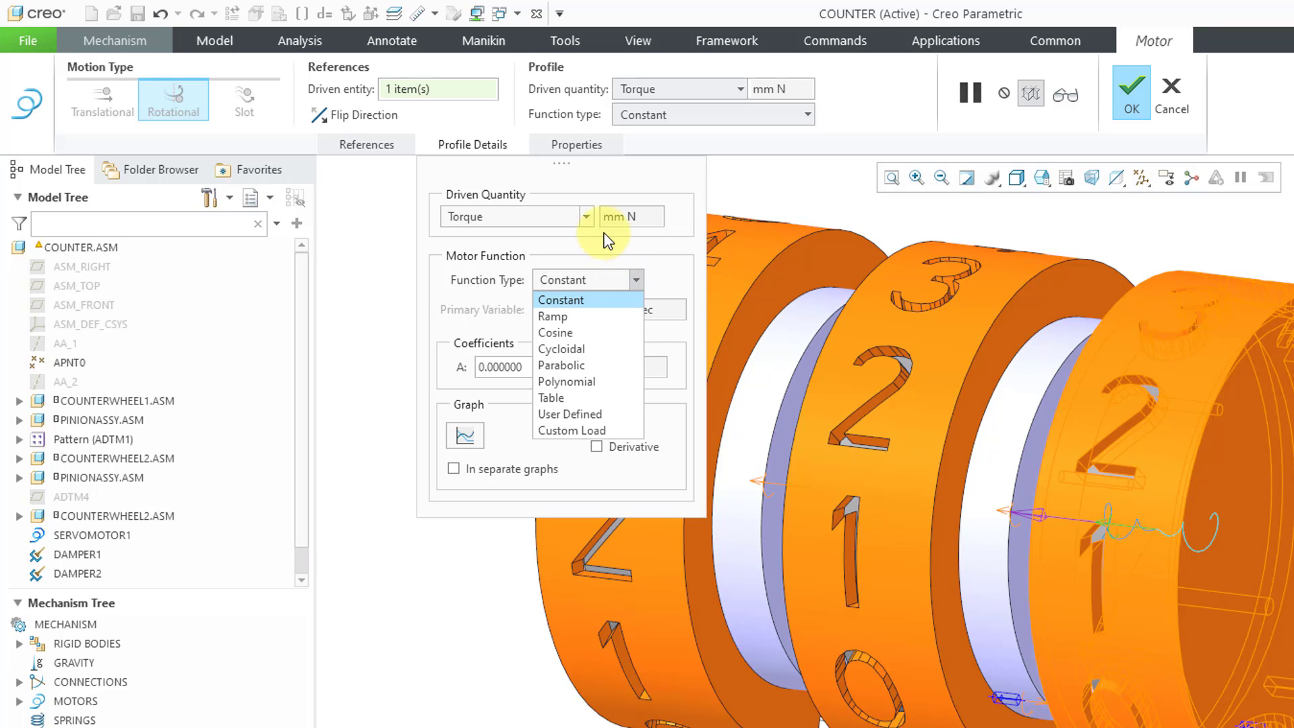
{"action": "left_click", "coordinate": [588, 216]}
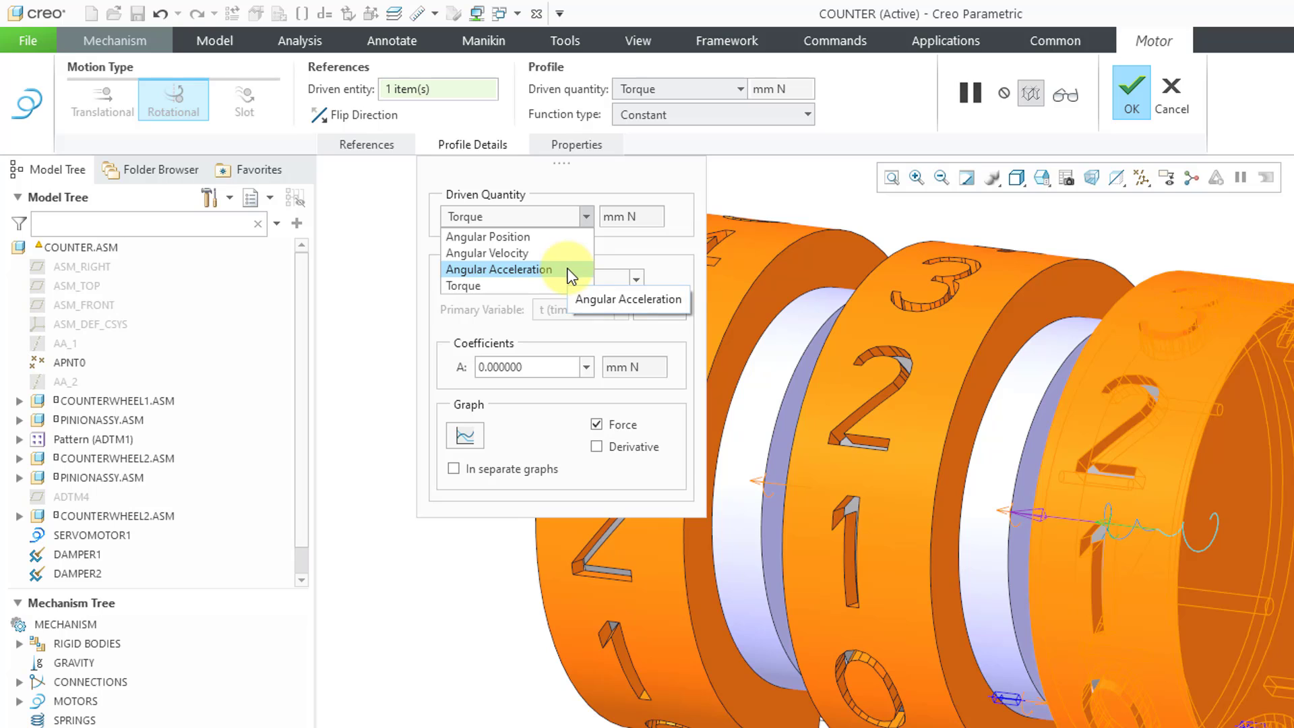
{"action": "left_click", "coordinate": [512, 269]}
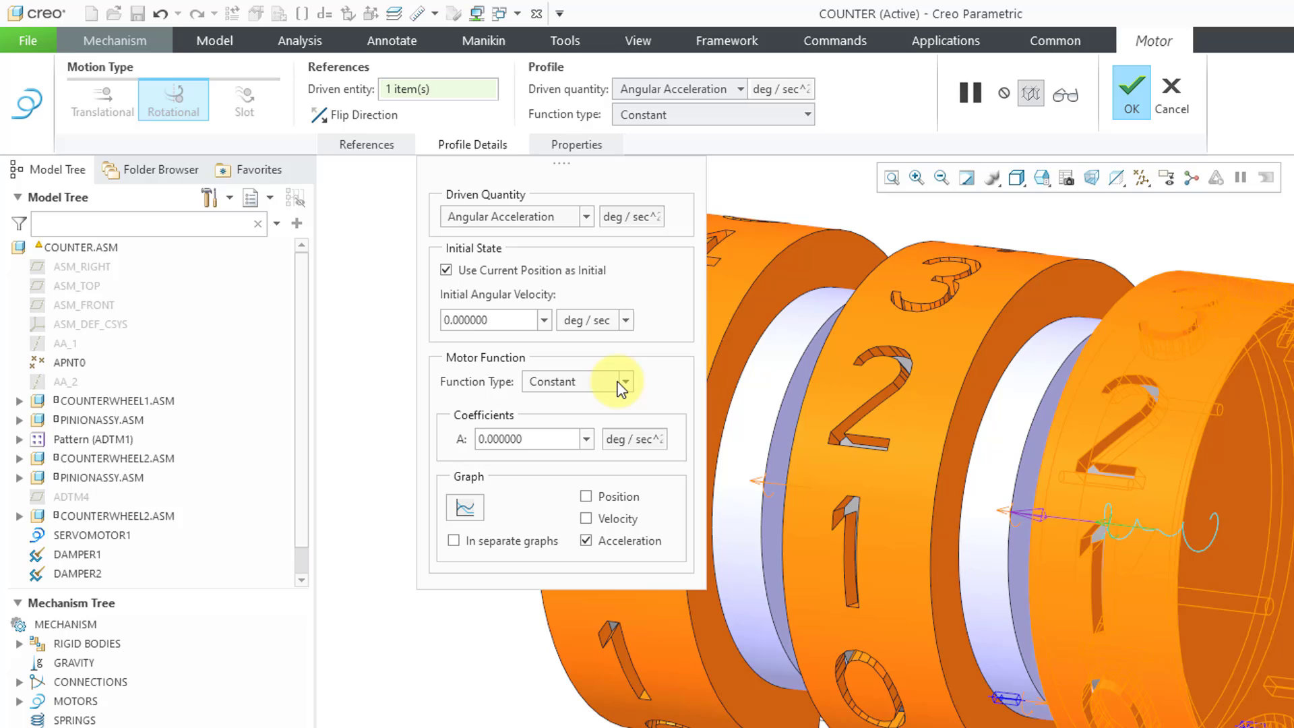
Set the motor's function type to SCCA, exposing the A, B, H and T coefficients
{"action": "left_click", "coordinate": [625, 383]}
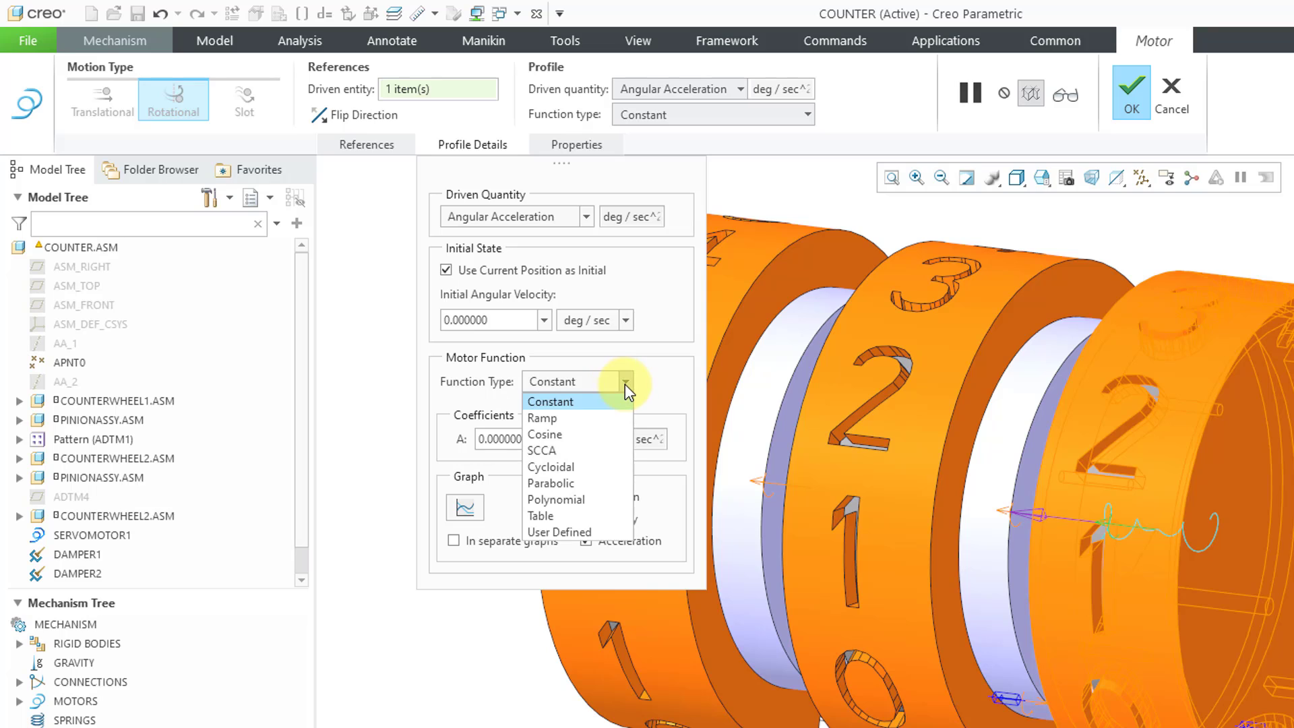
{"action": "left_click", "coordinate": [611, 456]}
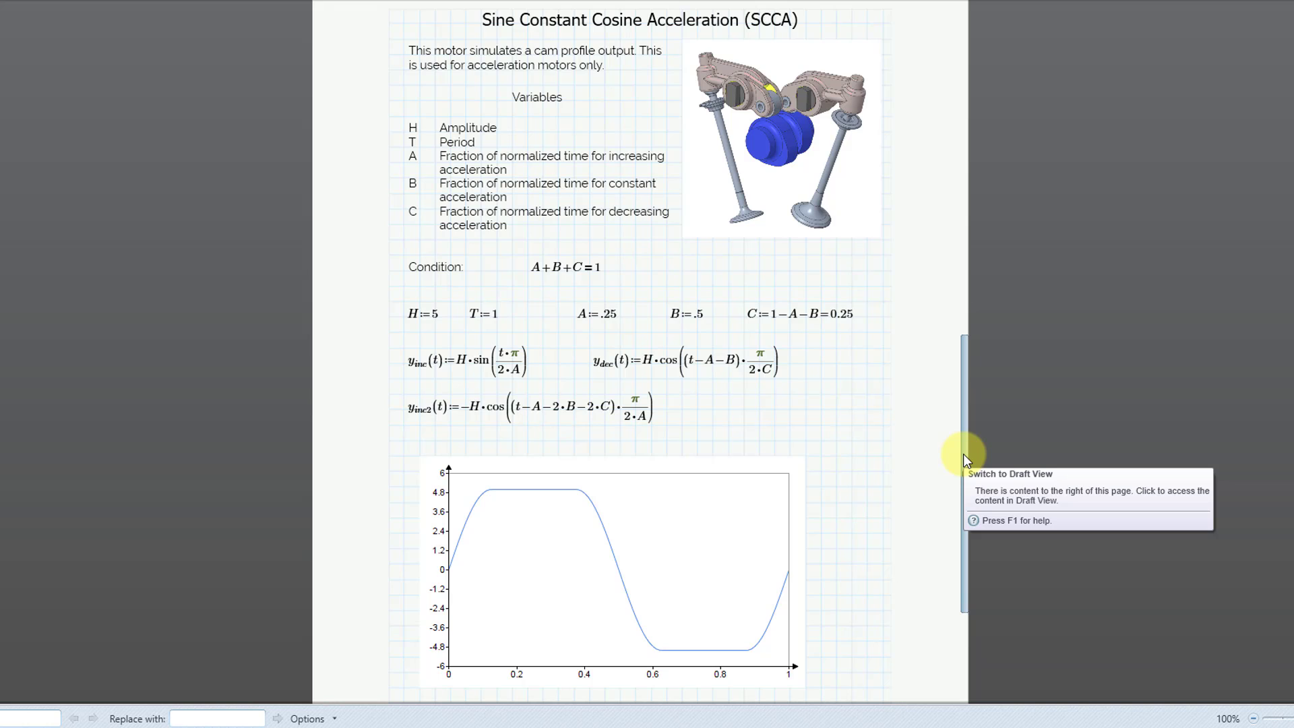
{"action": "left_click", "coordinate": [964, 455]}
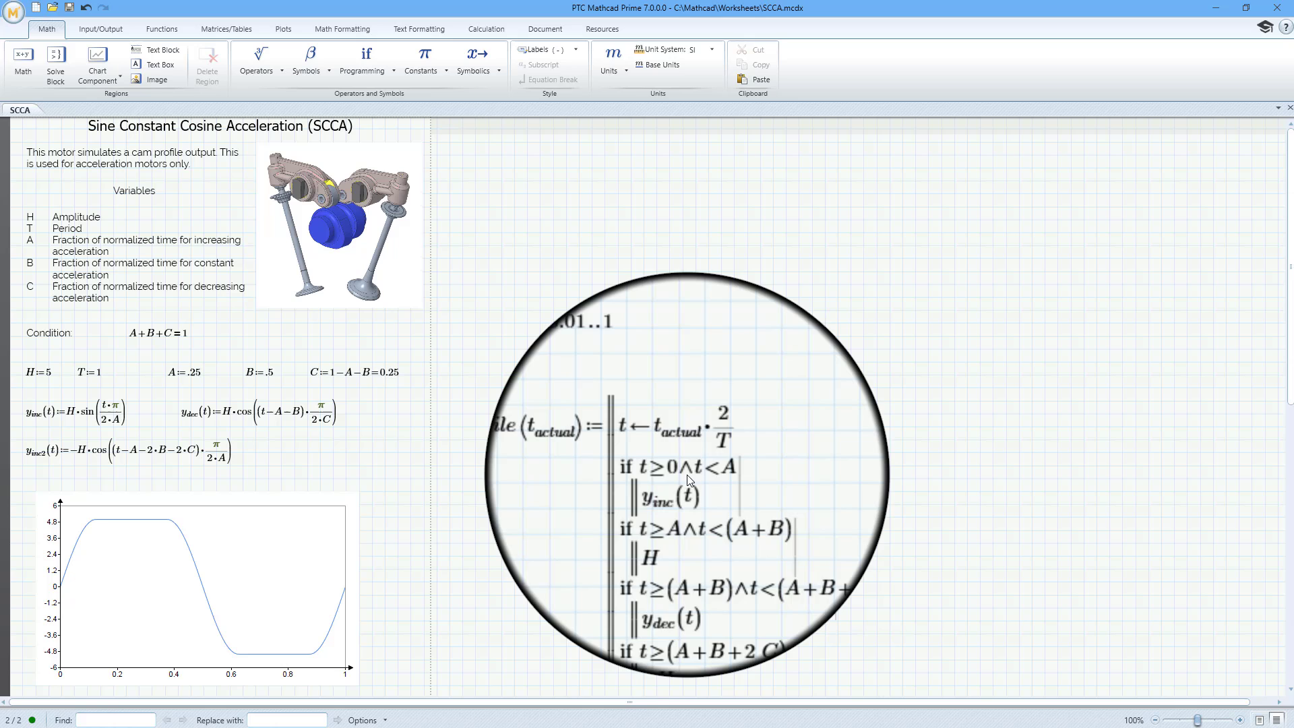
{"action": "left_click", "coordinate": [270, 67]}
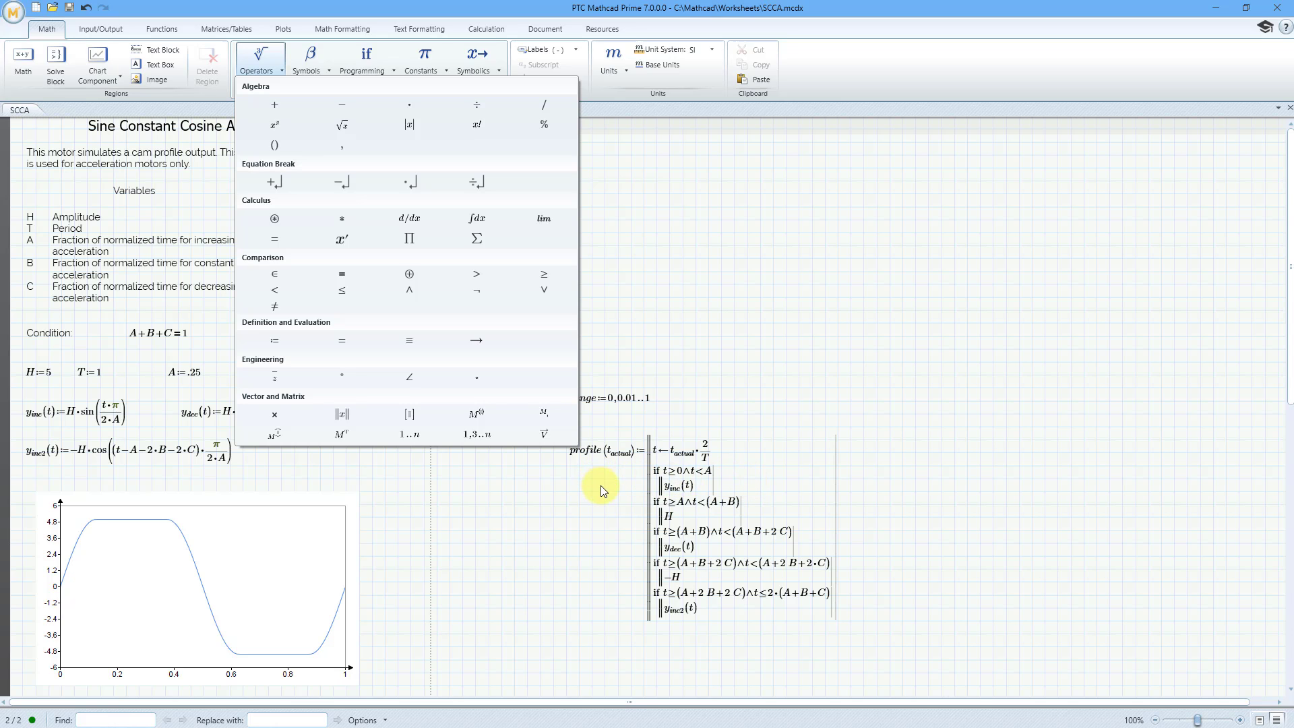
{"action": "left_click", "coordinate": [621, 171]}
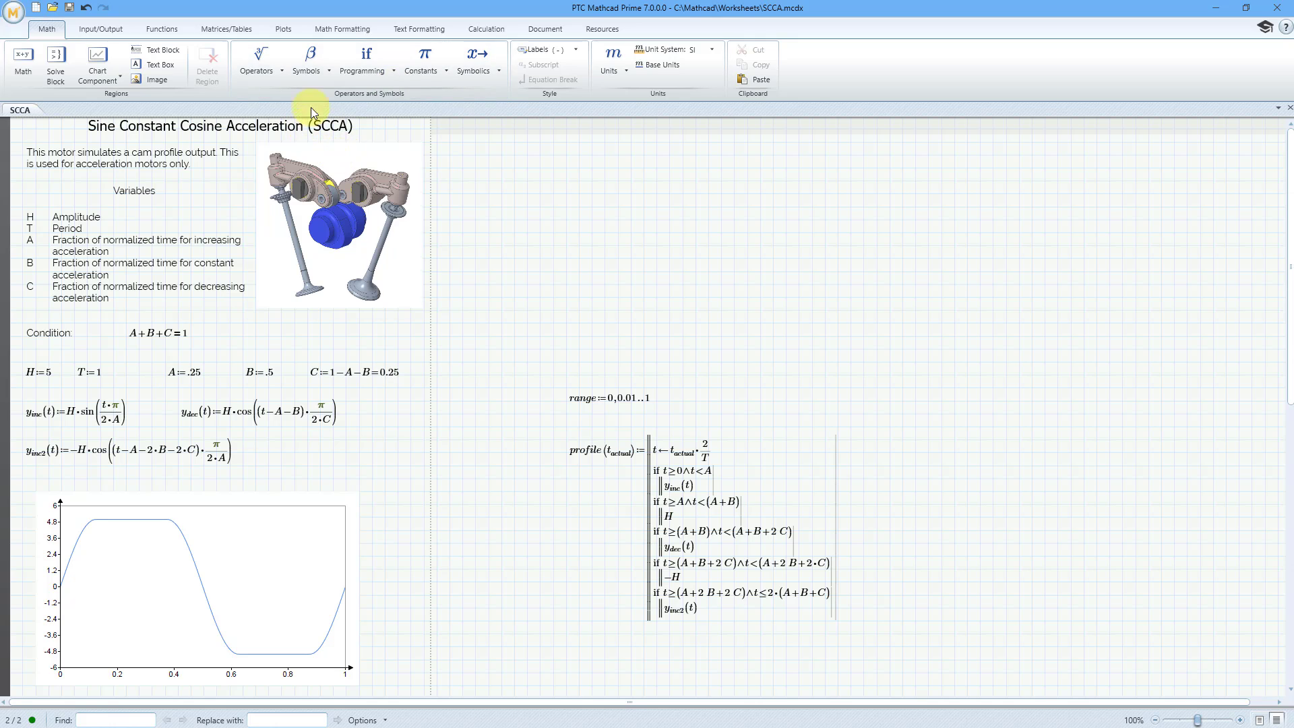
{"action": "left_click", "coordinate": [550, 29]}
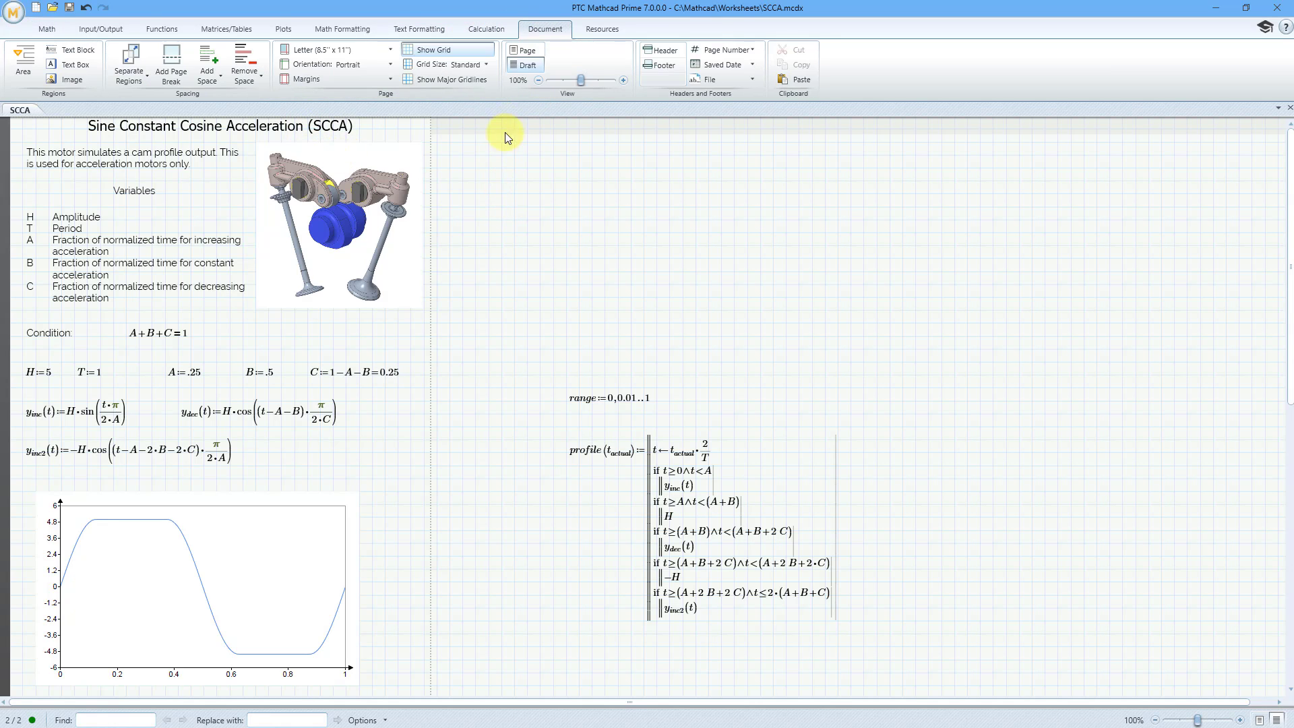
{"action": "left_click", "coordinate": [527, 50]}
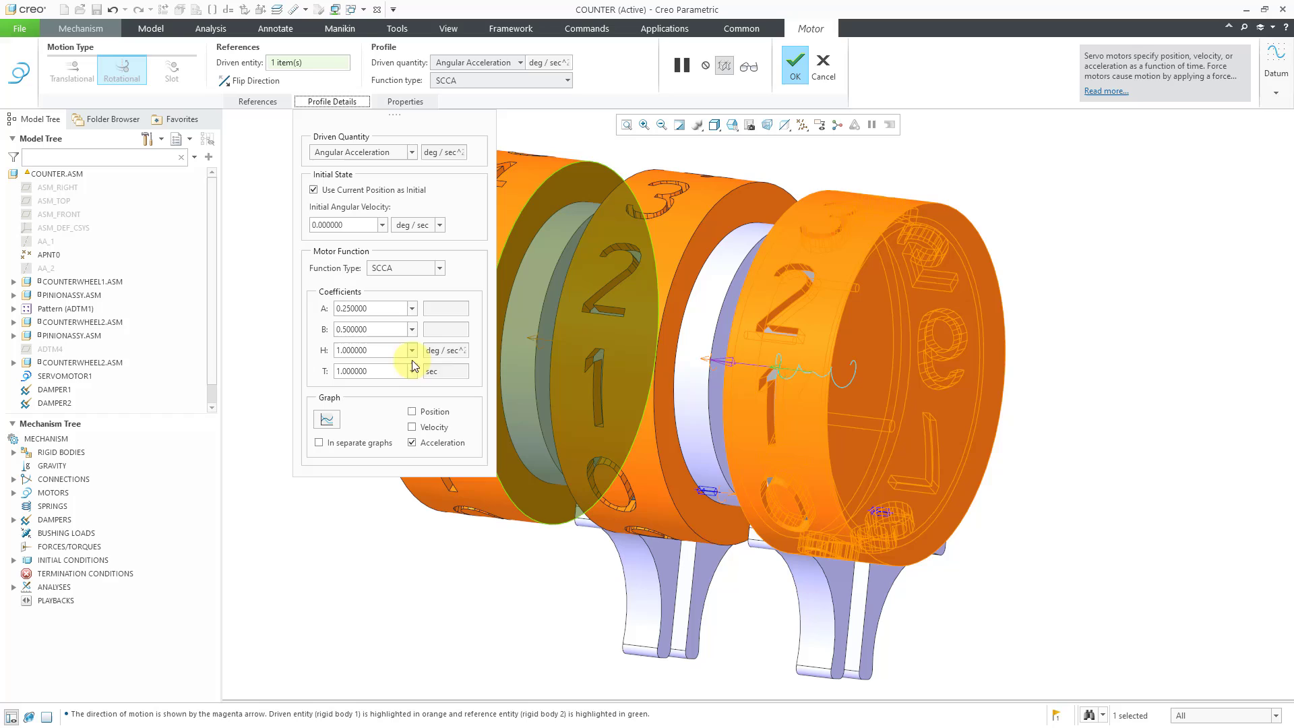
Set SCCA amplitude H to 100 and graph the motor profile against time
{"action": "double_click", "coordinate": [389, 353]}
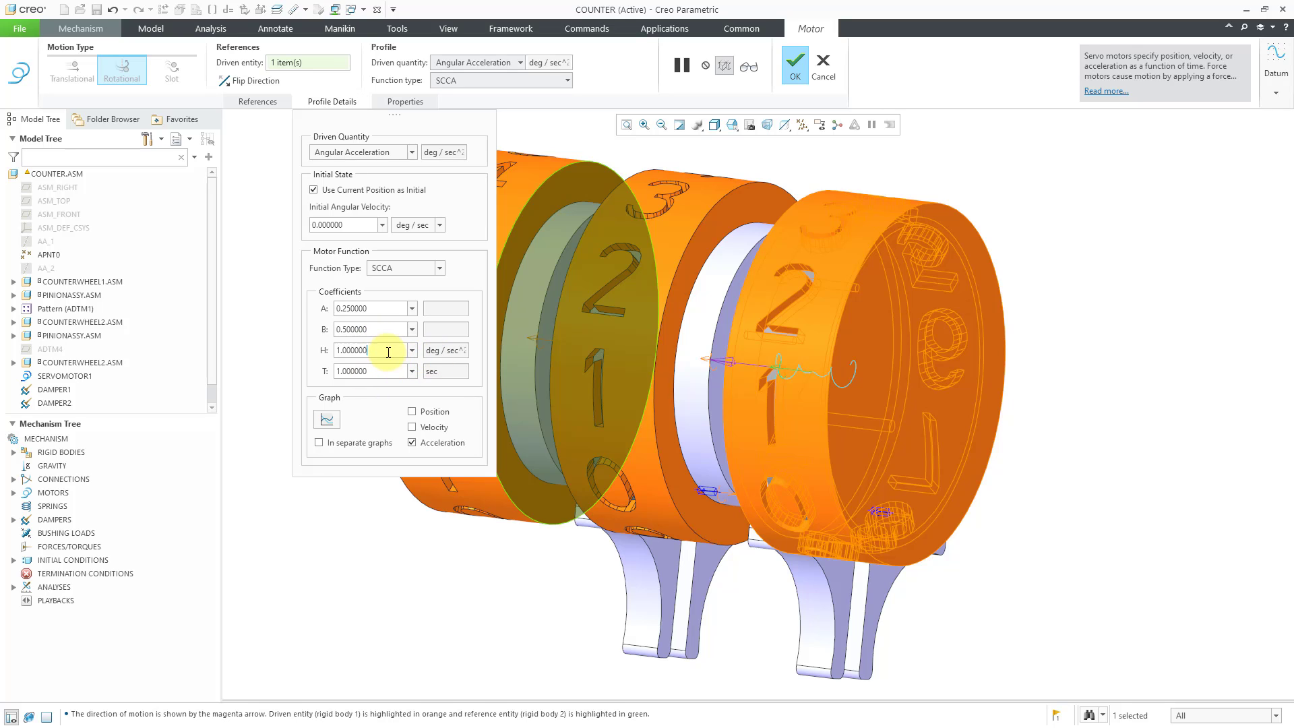
{"action": "type", "text": "100"}
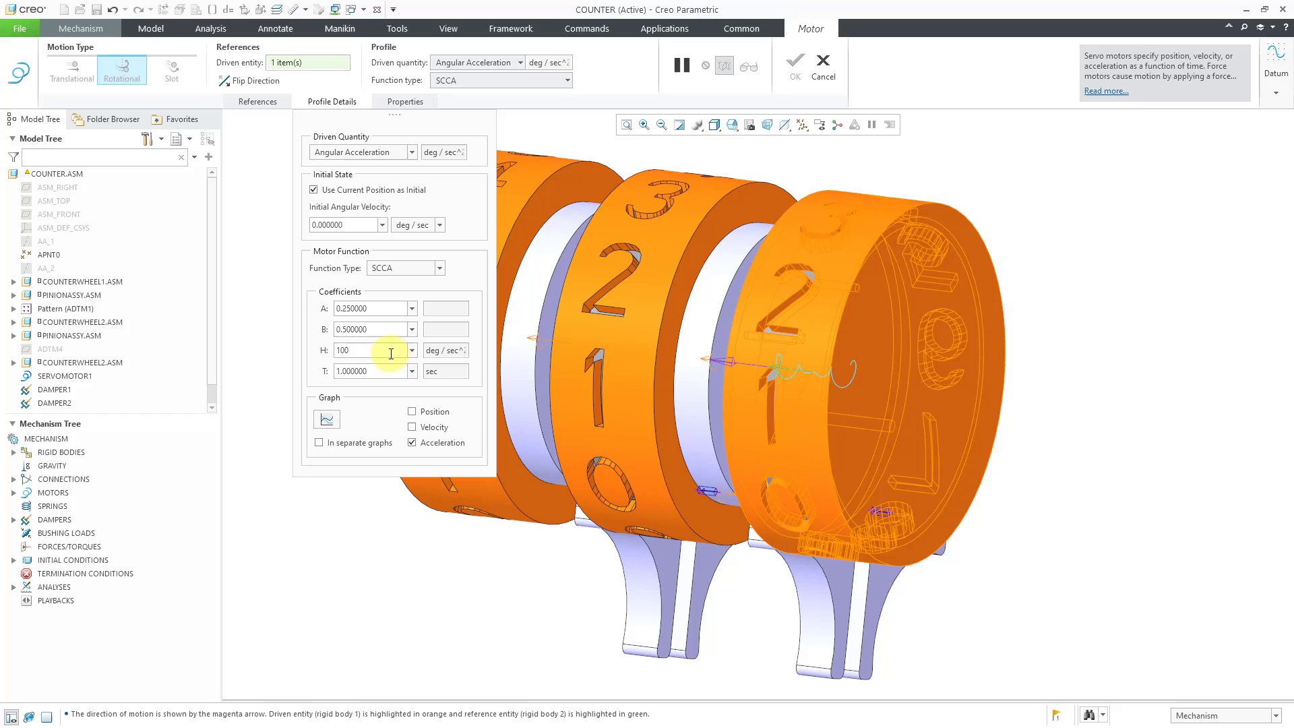
{"action": "key", "text": "Return"}
{"action": "double_click", "coordinate": [351, 373]}
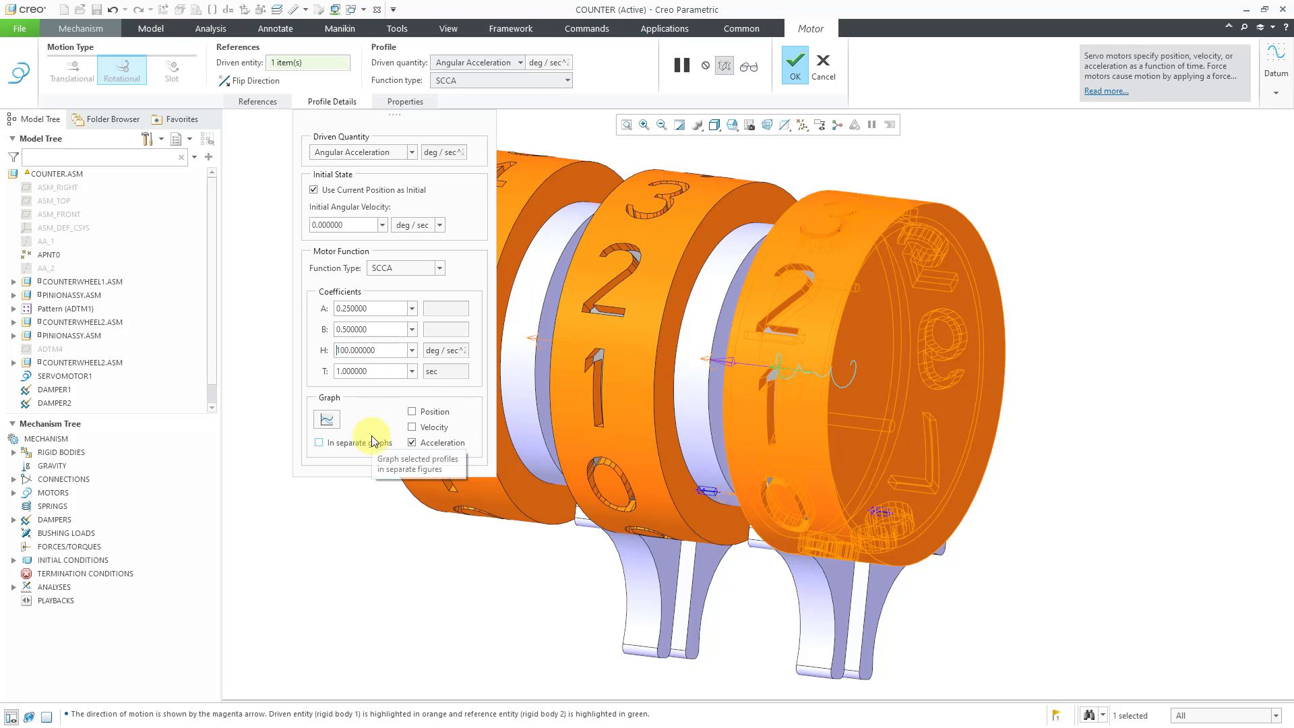
{"action": "left_click", "coordinate": [328, 420]}
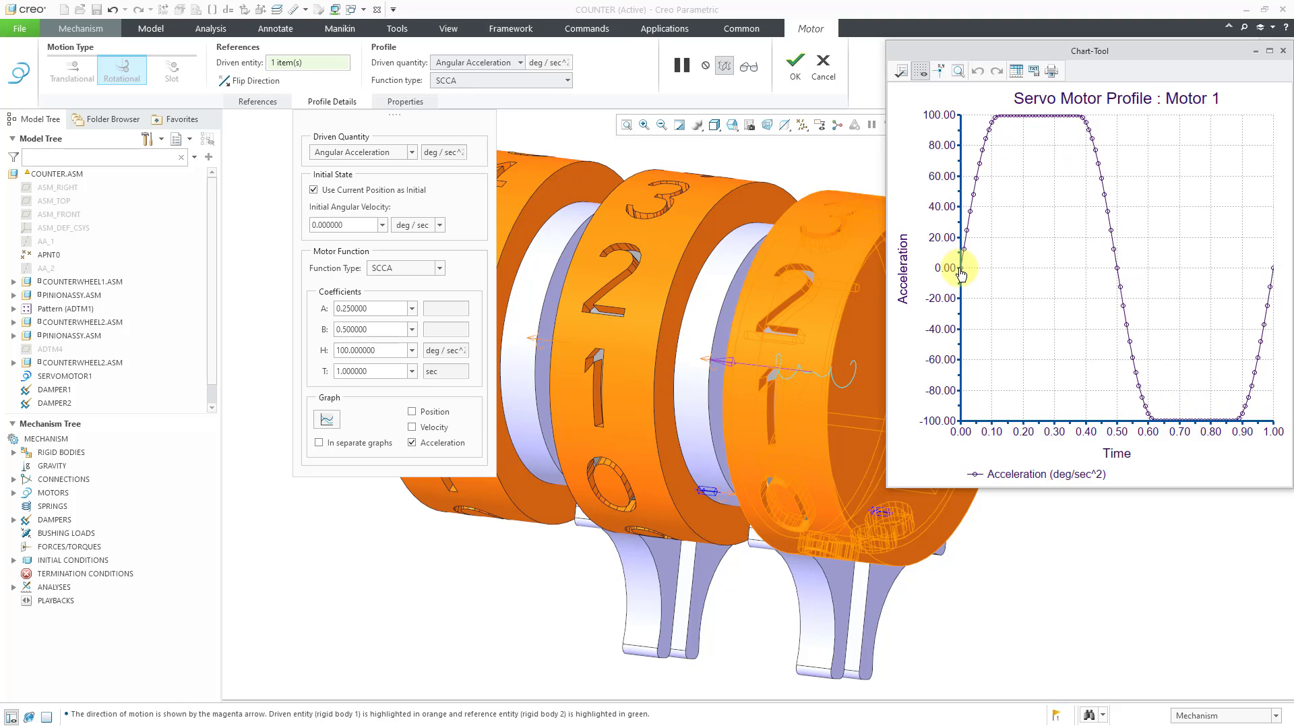
Plot position and velocity on the chart, with velocity peaking near 40 deg/sec
{"action": "left_click", "coordinate": [412, 412]}
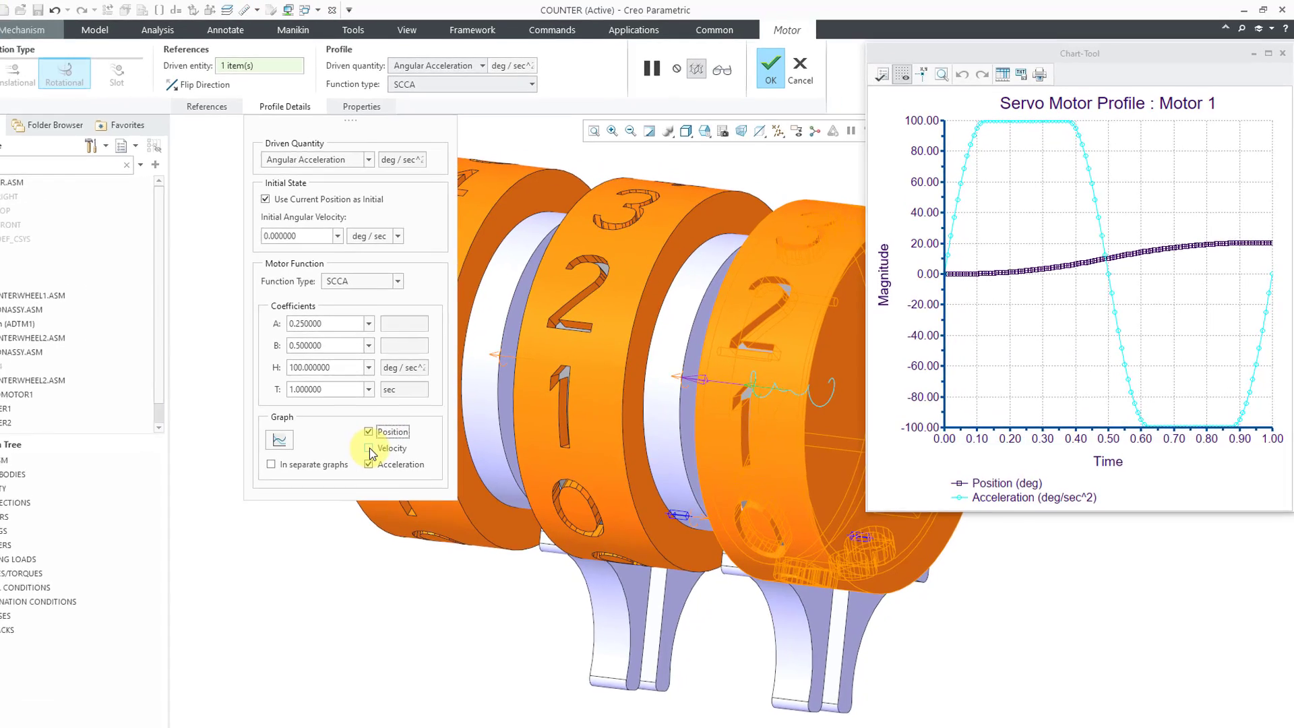
{"action": "left_click", "coordinate": [369, 448]}
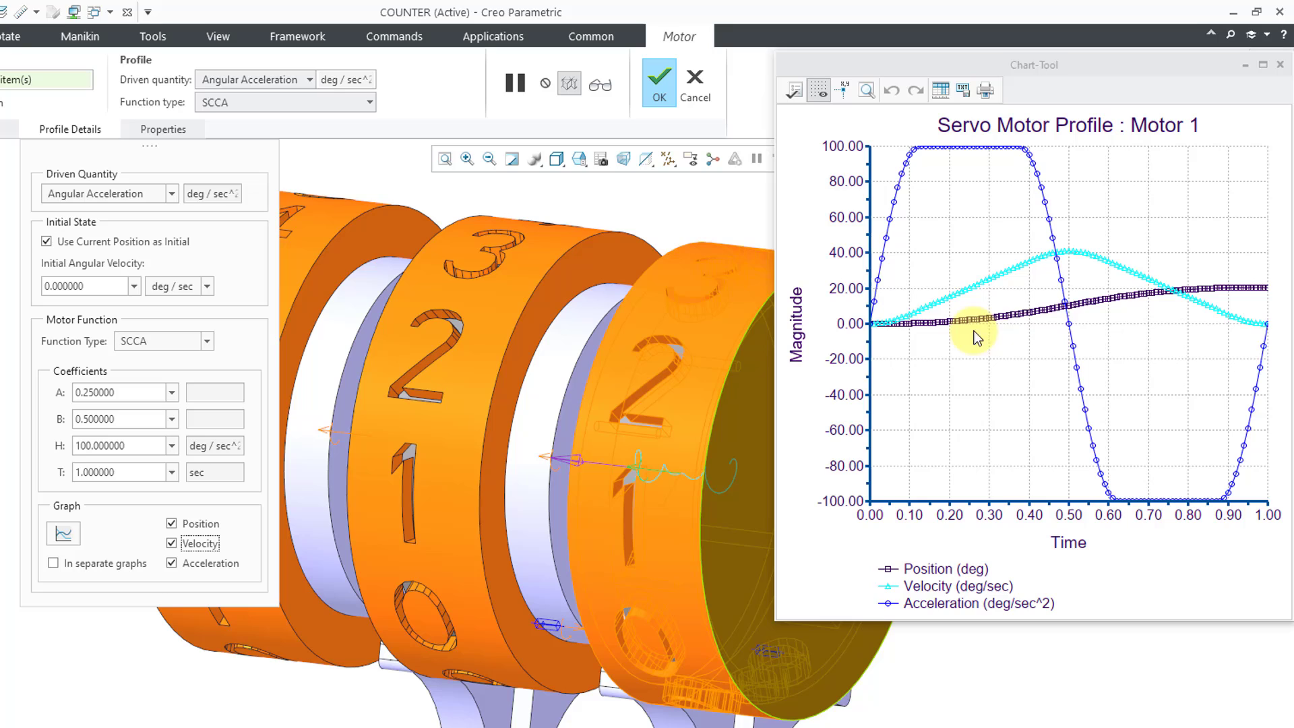
{"action": "mouse_move", "coordinate": [1072, 318]}
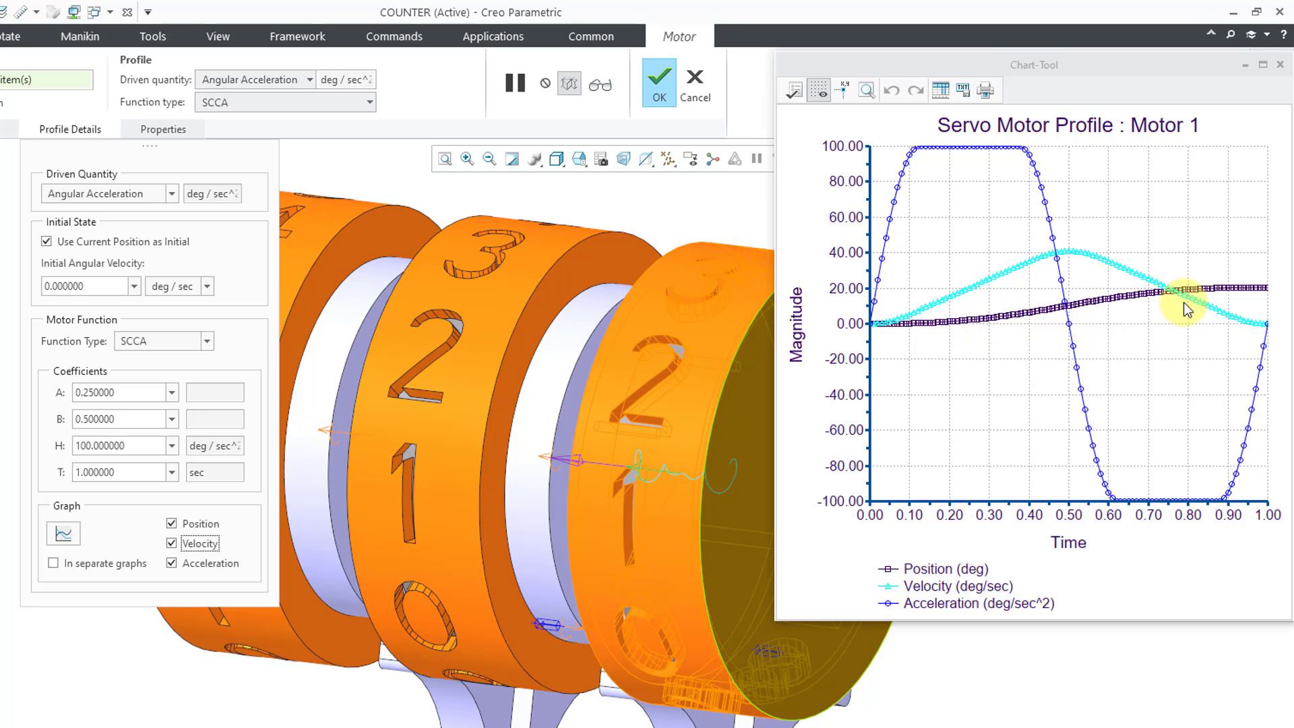
{"action": "mouse_move", "coordinate": [1268, 290]}
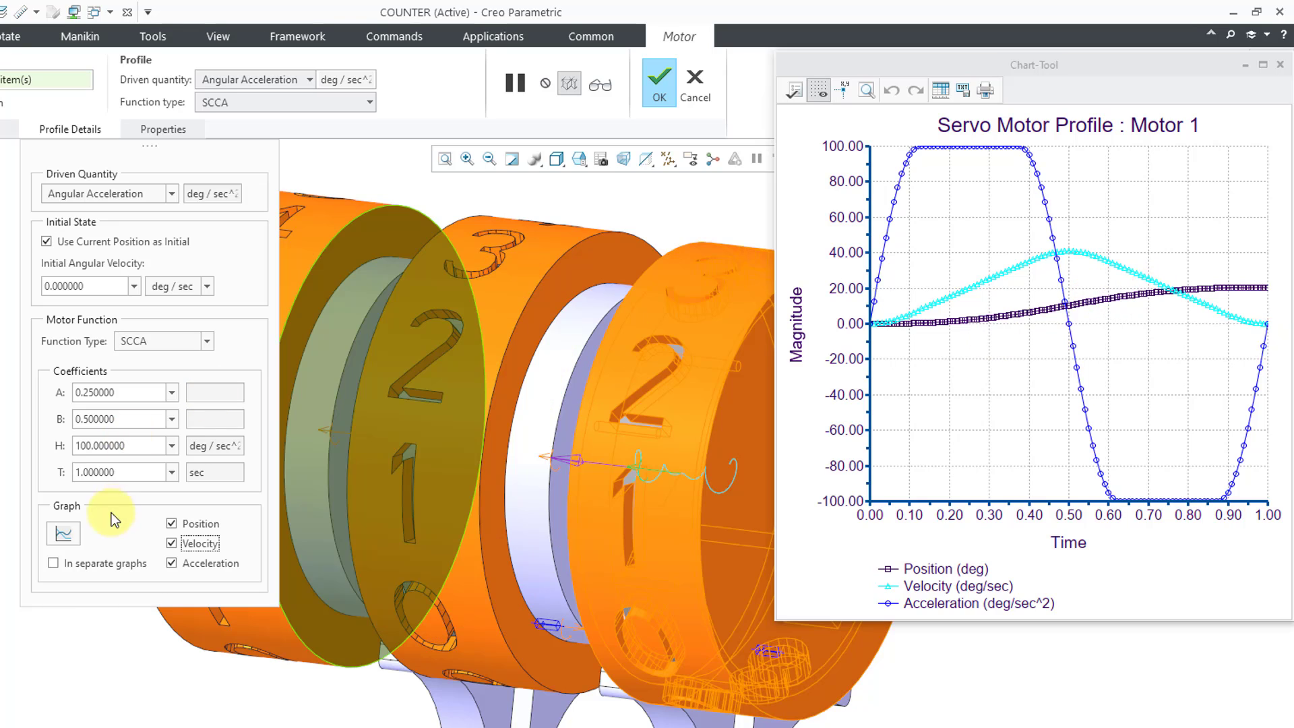
Change amplitude H from 100 to 180 deg/sec²
{"action": "double_click", "coordinate": [107, 447]}
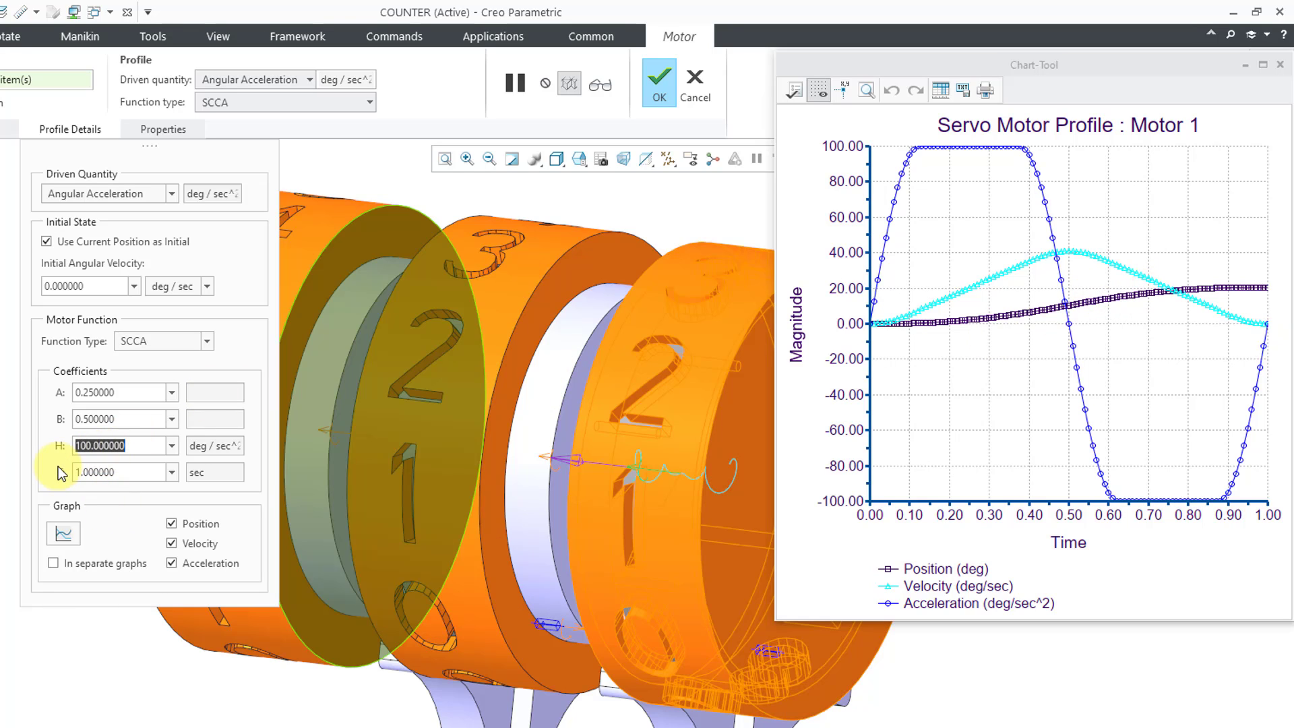
{"action": "type", "text": "180"}
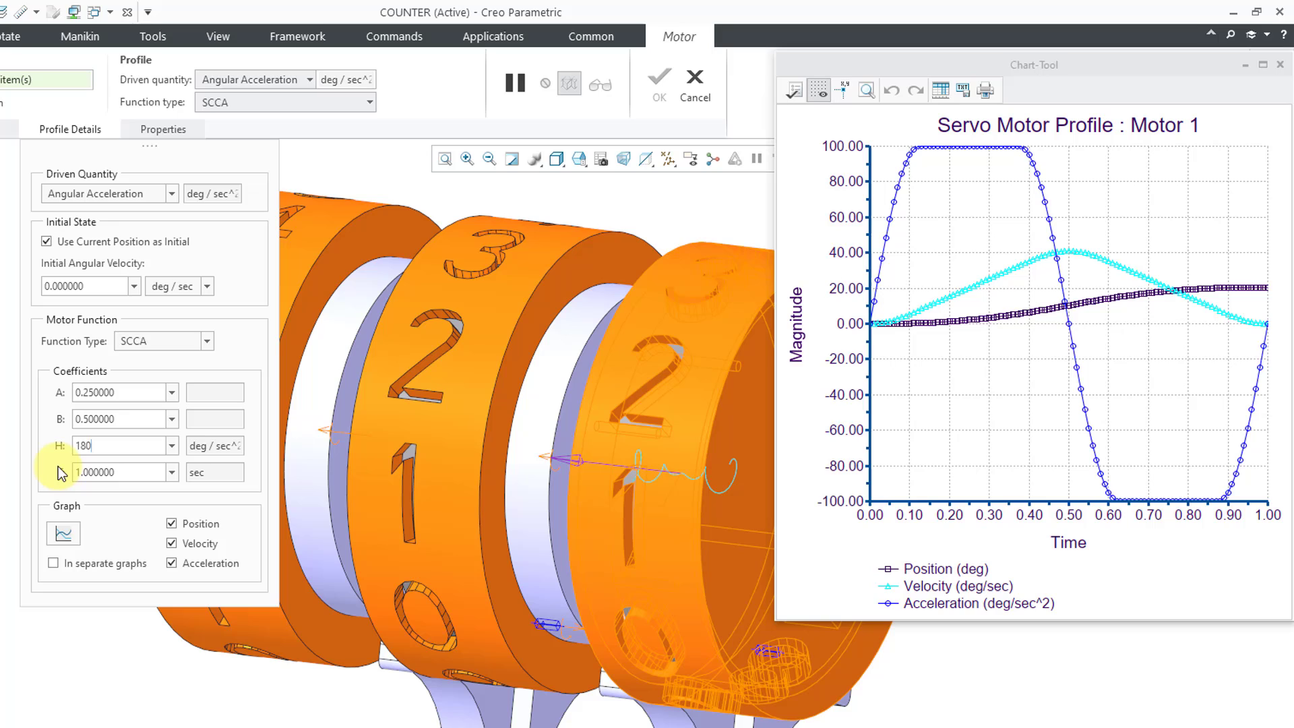
{"action": "key", "text": "Return"}
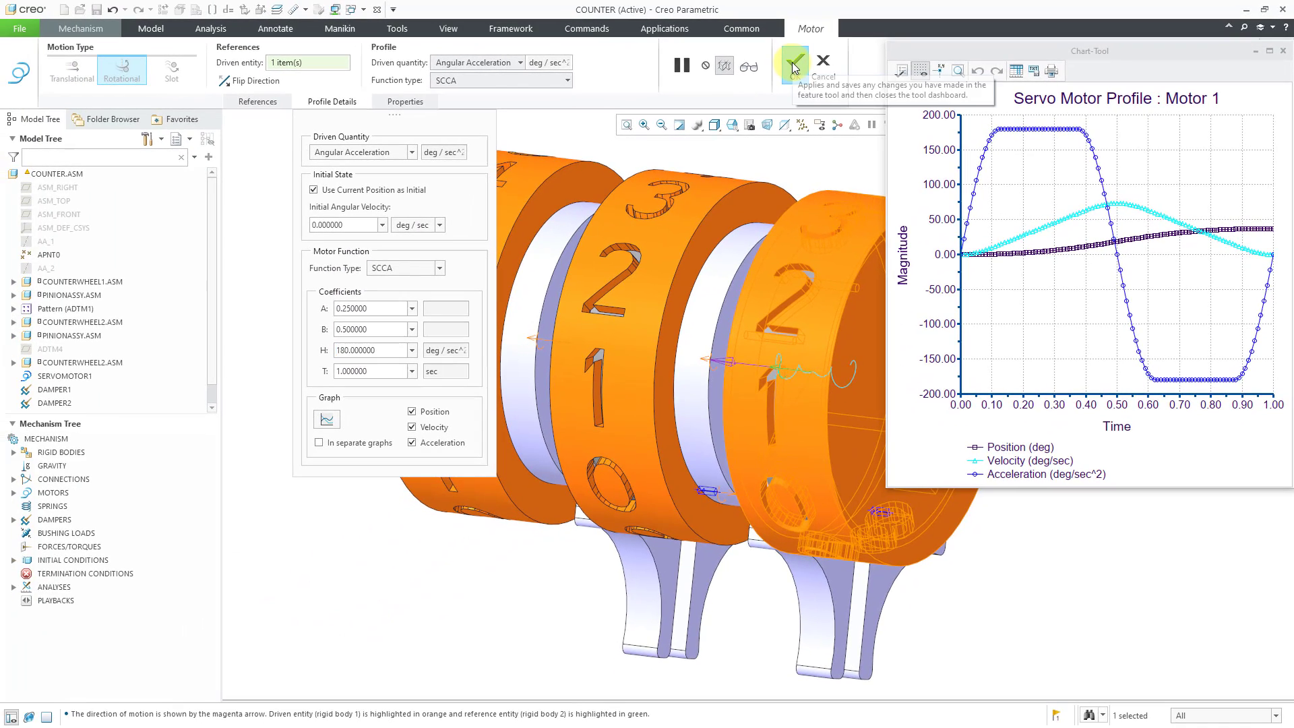
Confirm the servo motor definition to create Motor_1
{"action": "left_click", "coordinate": [794, 65]}
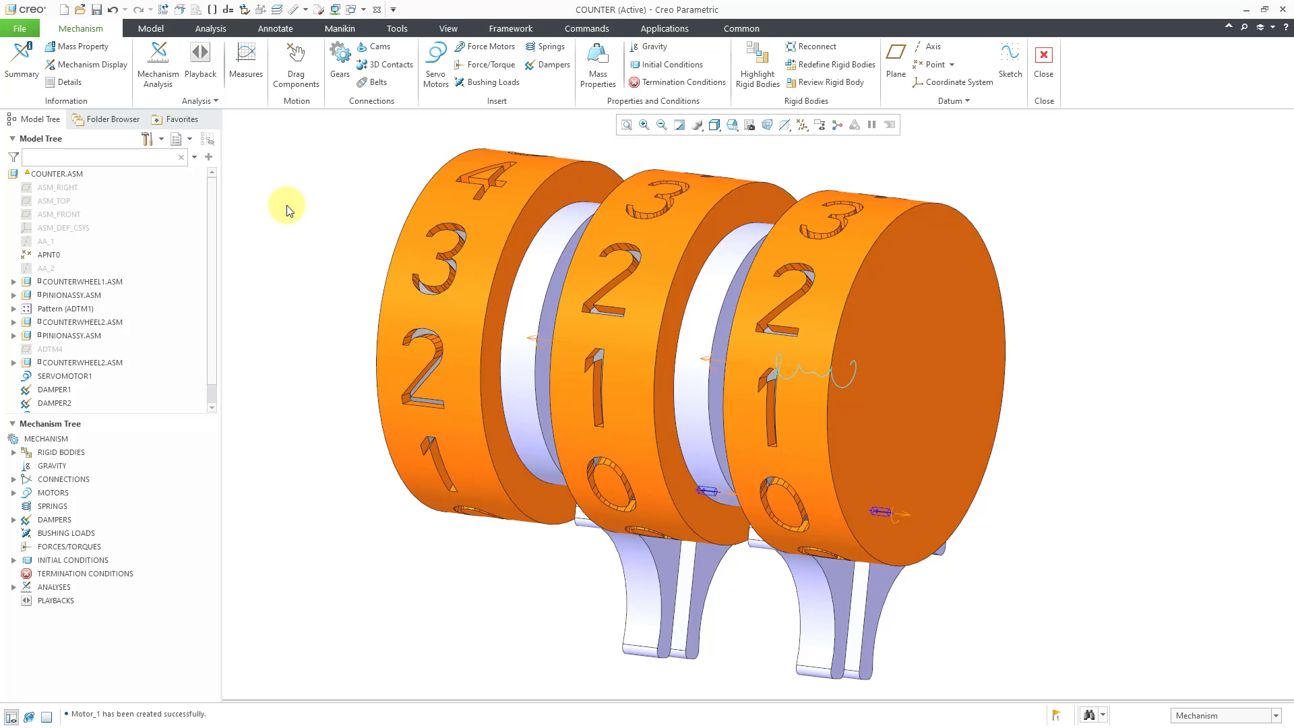